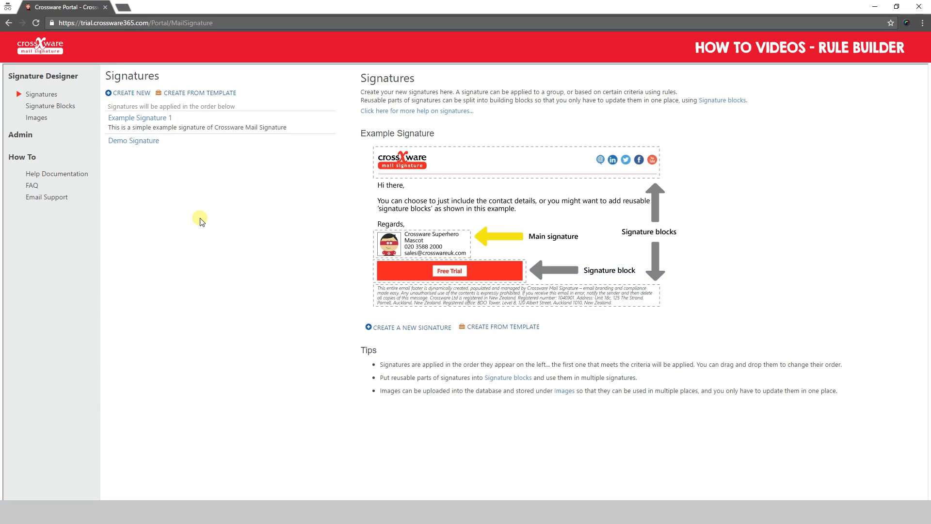
Step: Under Admin > Rules, create a new rule named 'December Rule'
{"action": "left_click", "coordinate": [23, 136]}
{"action": "left_click", "coordinate": [32, 165]}
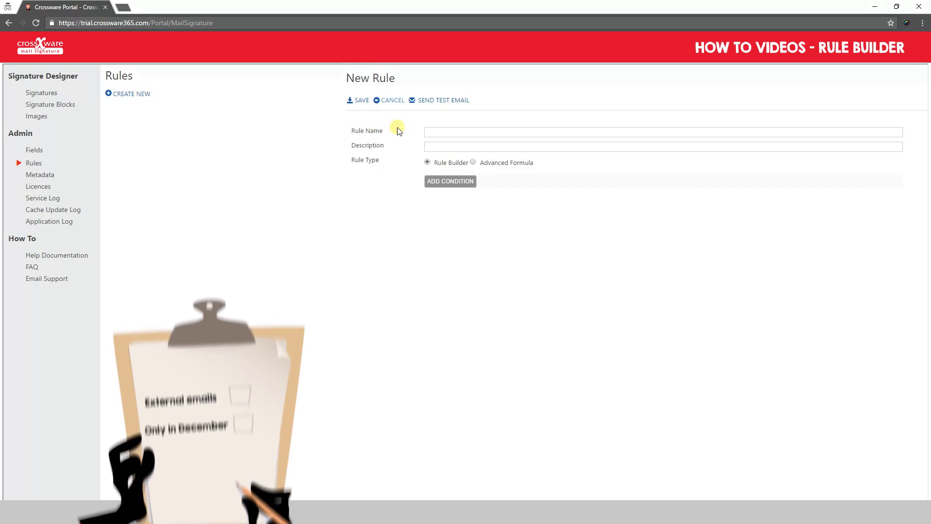
{"action": "left_click", "coordinate": [445, 136]}
{"action": "type", "text": "December Rule"}
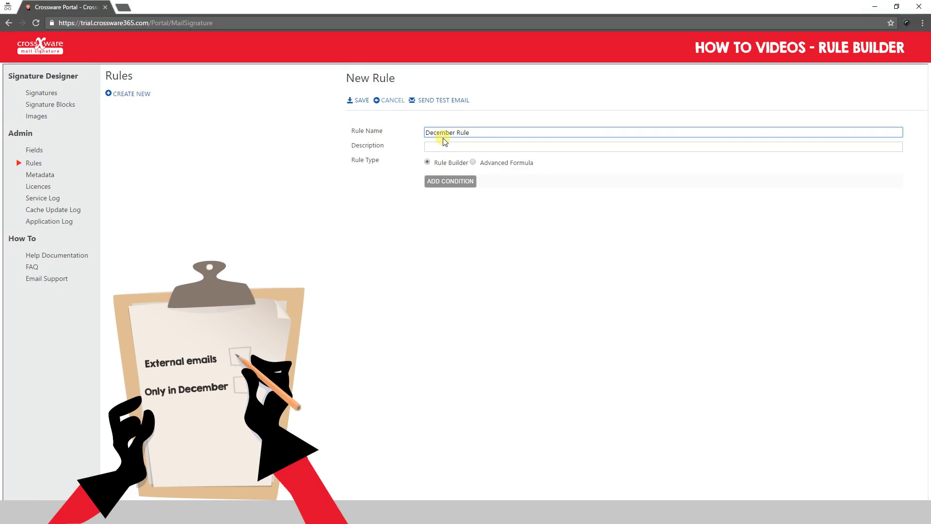
Step: Add a condition: Internal / External Email equals External Email
{"action": "left_click", "coordinate": [447, 185]}
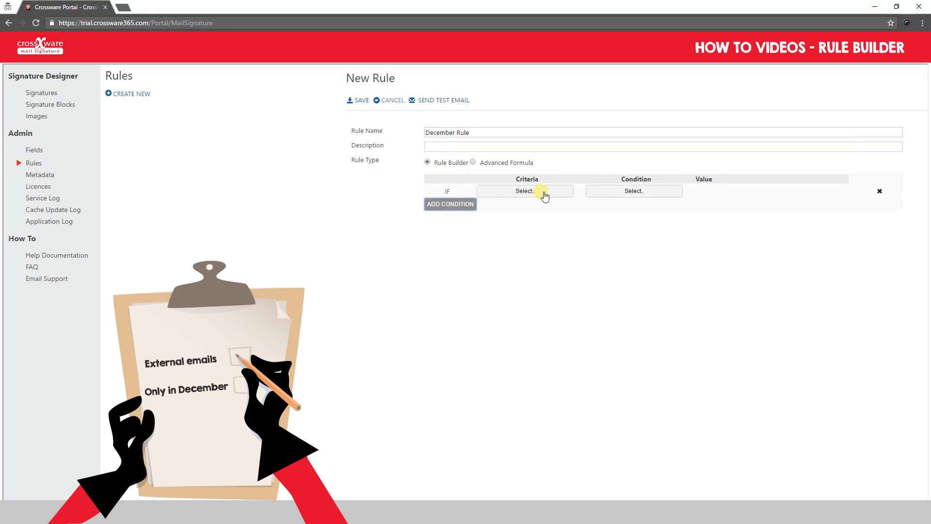
{"action": "left_click", "coordinate": [544, 194]}
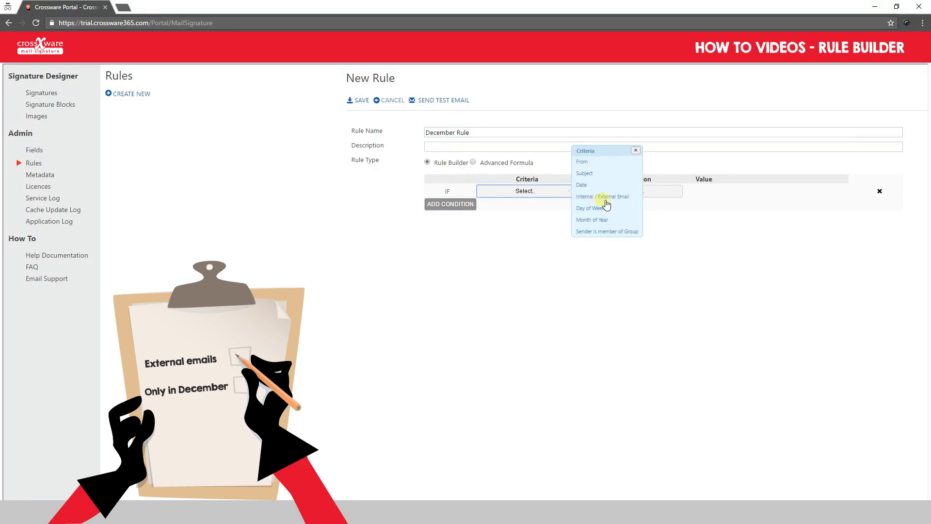
{"action": "left_click", "coordinate": [612, 197]}
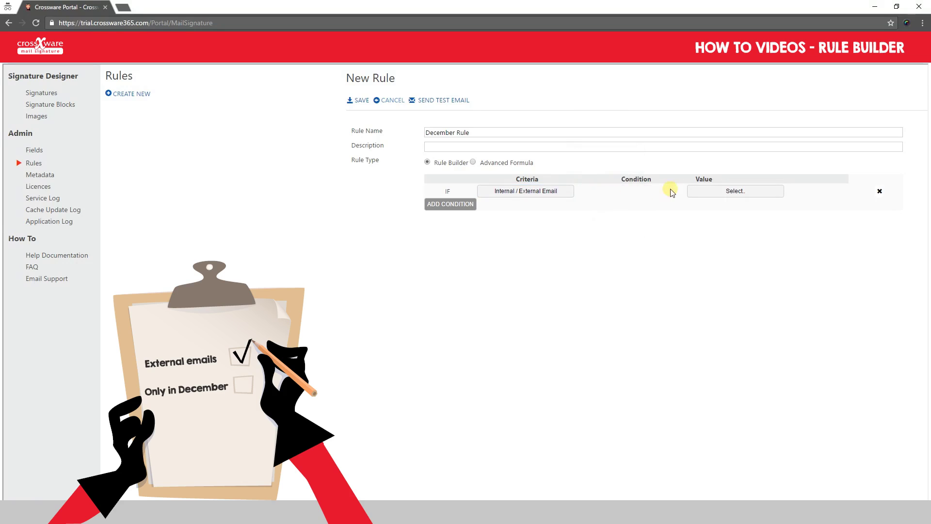
{"action": "left_click", "coordinate": [699, 194]}
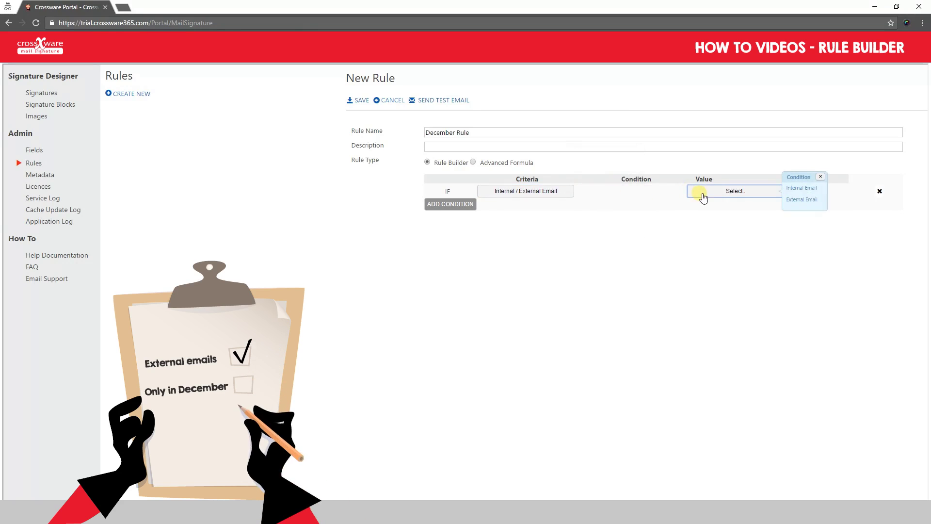
{"action": "left_click", "coordinate": [798, 200]}
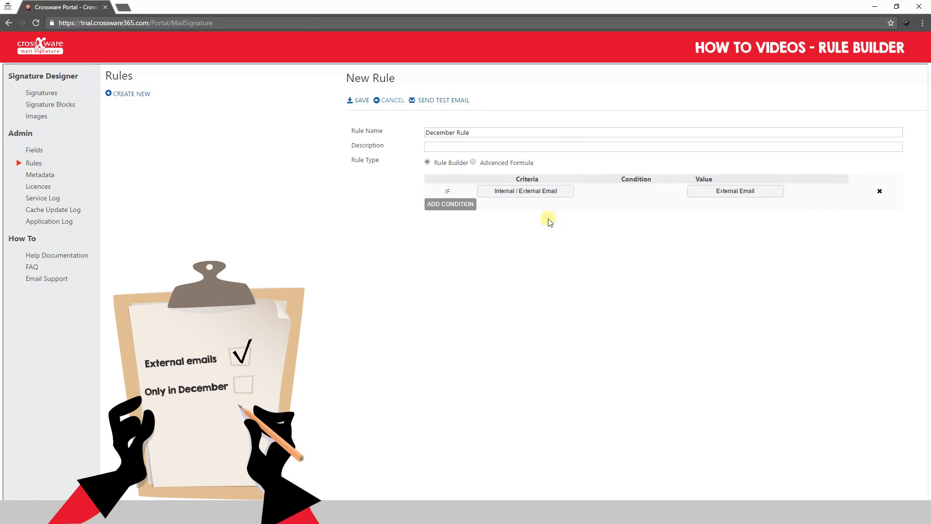
Step: Add a second condition joined with AND: Month of Year equals December
{"action": "left_click", "coordinate": [470, 208]}
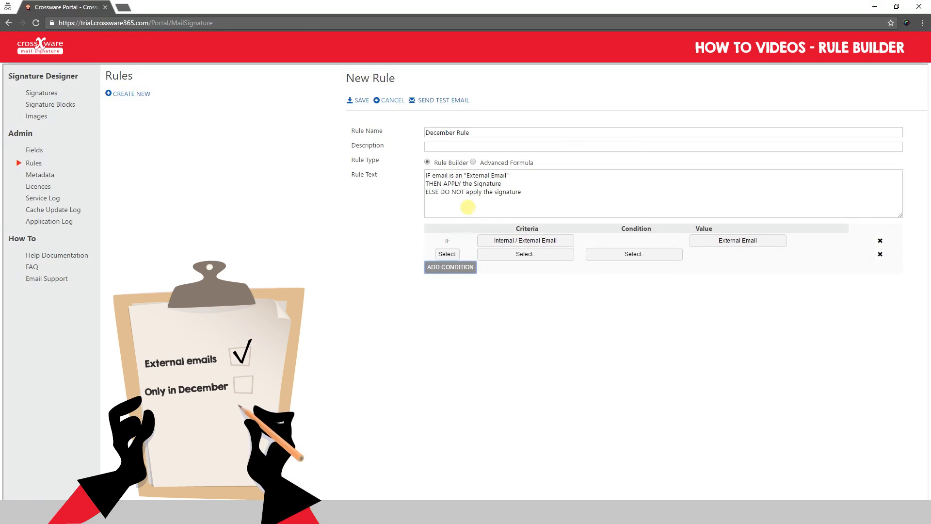
{"action": "left_click", "coordinate": [456, 254]}
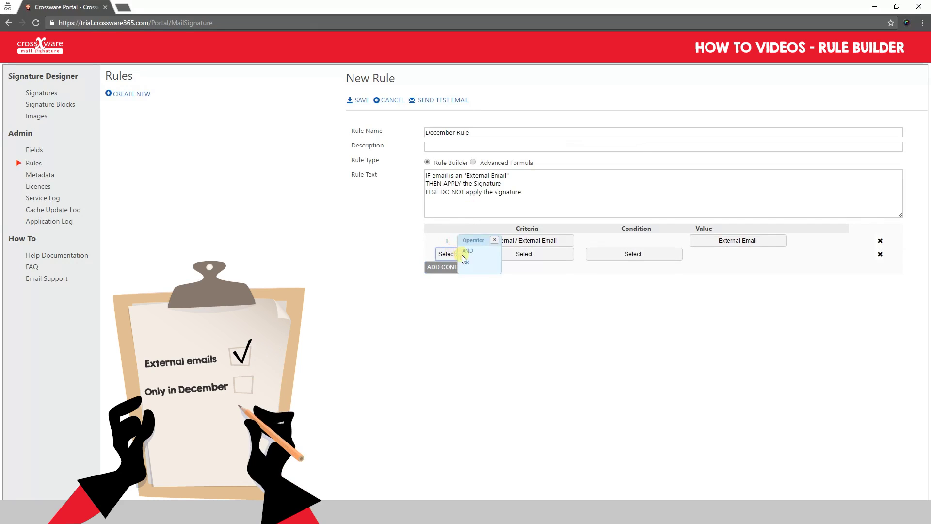
{"action": "left_click", "coordinate": [467, 250]}
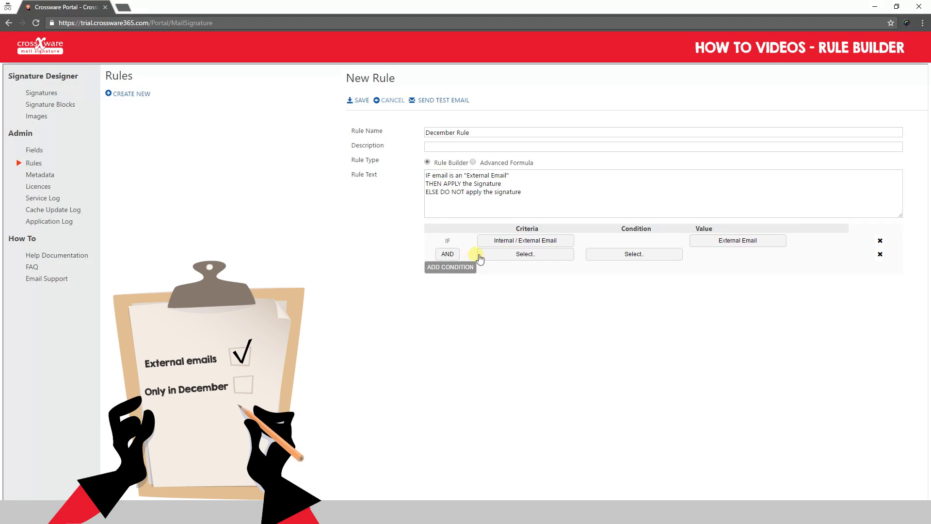
{"action": "left_click", "coordinate": [549, 255]}
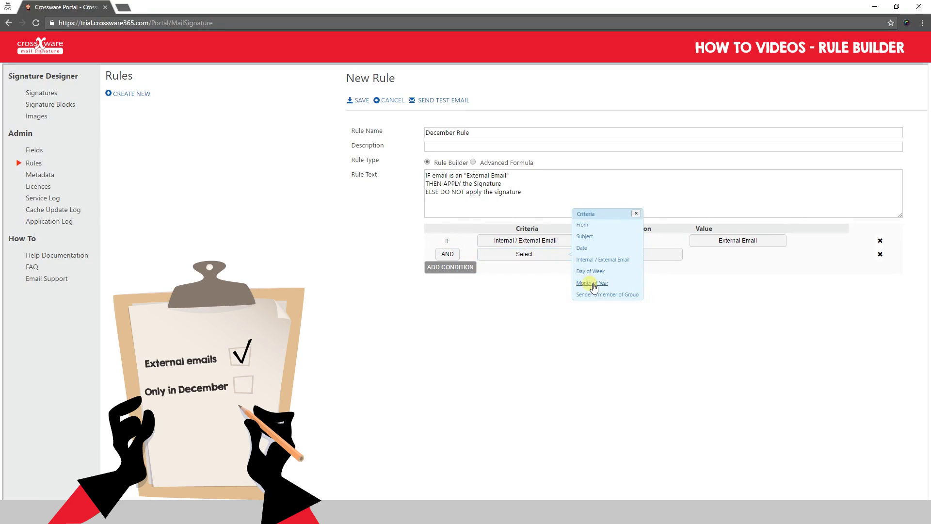
{"action": "left_click", "coordinate": [592, 284]}
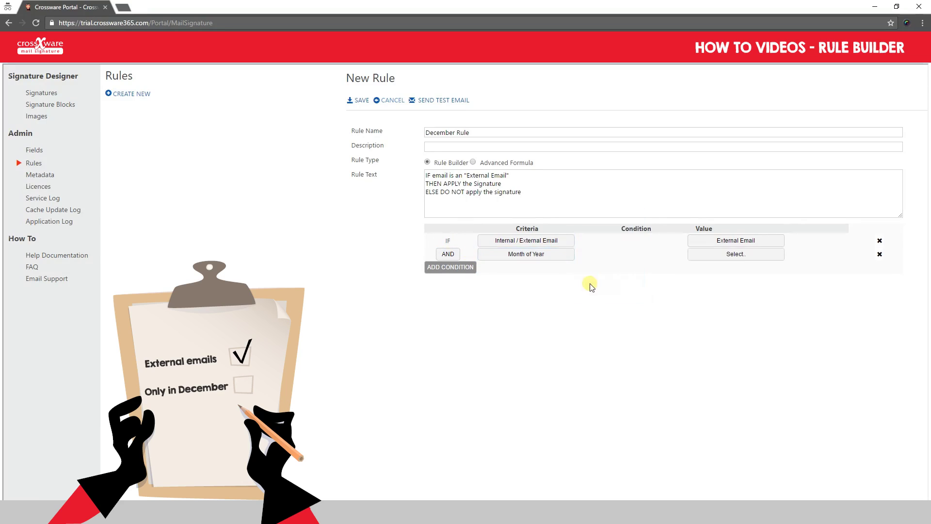
{"action": "left_click", "coordinate": [694, 255]}
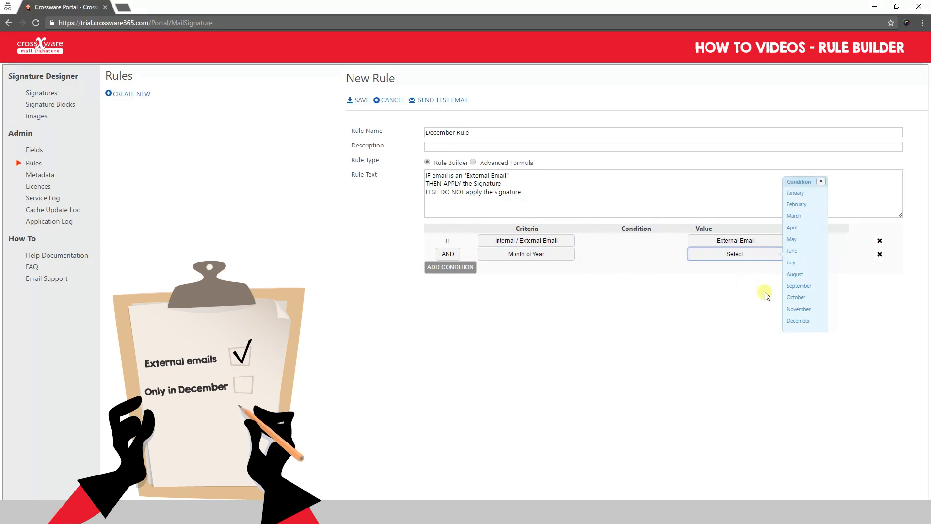
{"action": "left_click", "coordinate": [799, 321]}
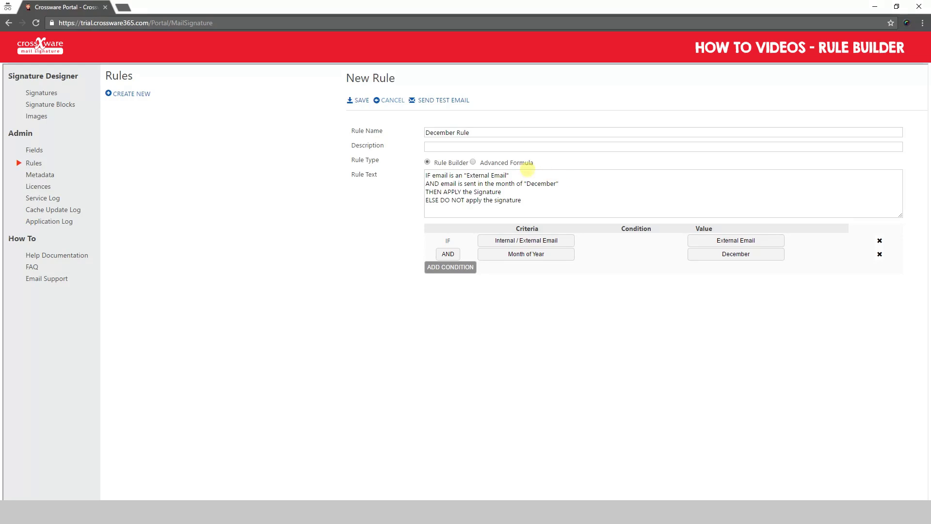
Step: Save the December Rule and open Demo Signature from the Signatures list
{"action": "left_click", "coordinate": [363, 102]}
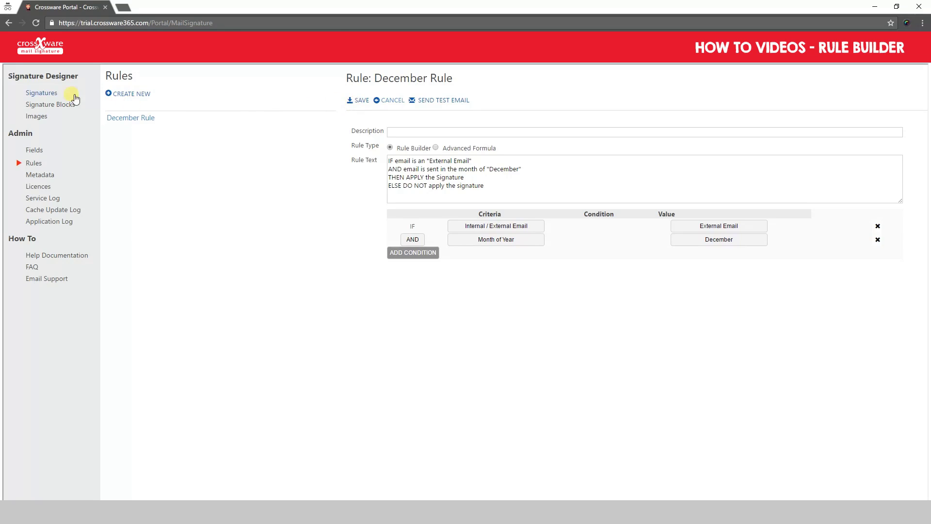
{"action": "left_click", "coordinate": [51, 96]}
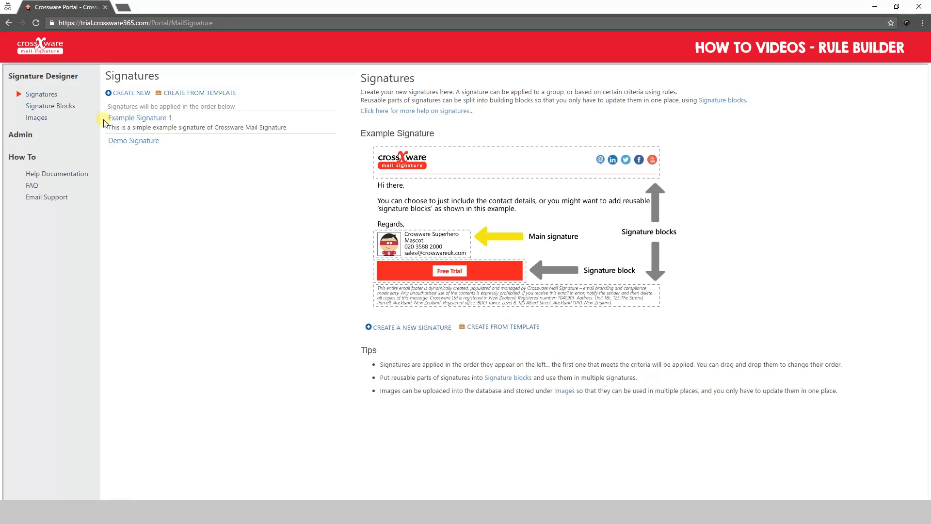
{"action": "mouse_move", "coordinate": [134, 140]}
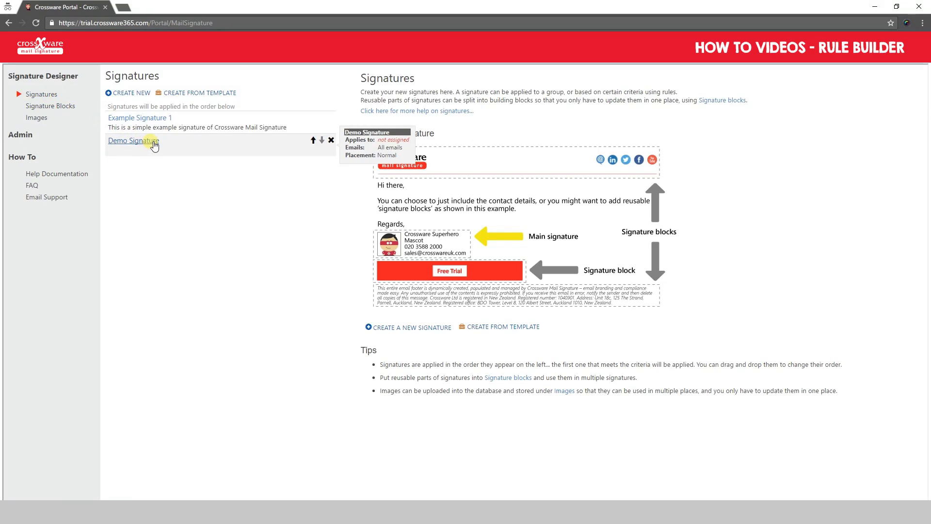
{"action": "left_click", "coordinate": [154, 144]}
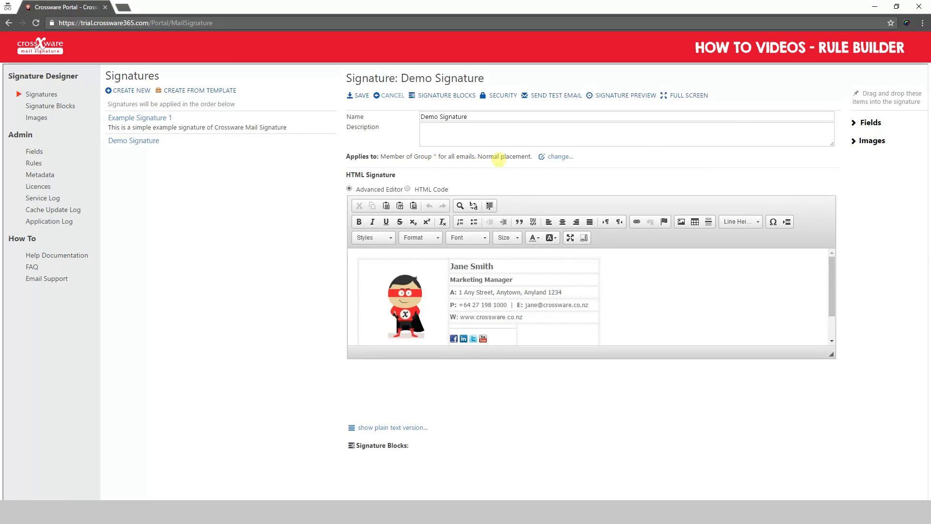
Step: Set Demo Signature's when-to-apply selection to Rule with December Rule
{"action": "left_click", "coordinate": [560, 157]}
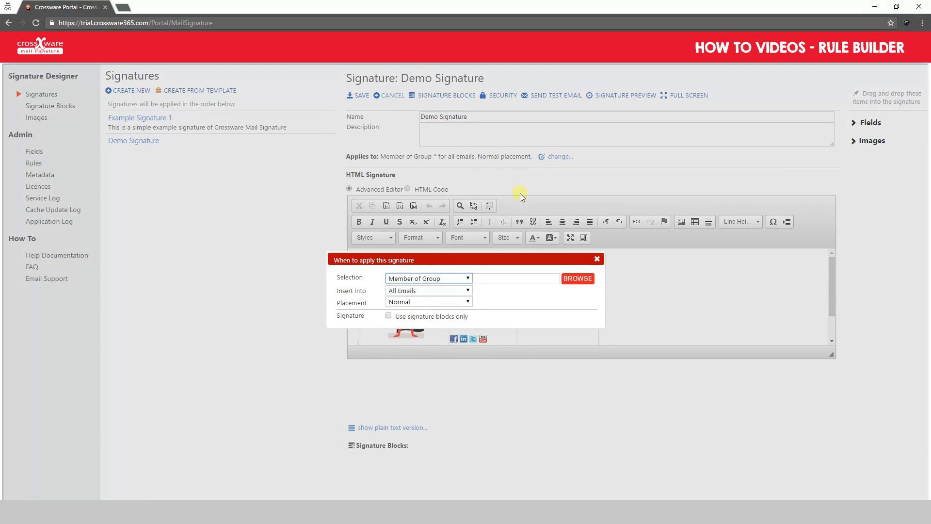
{"action": "left_click", "coordinate": [469, 280]}
{"action": "left_click", "coordinate": [462, 286]}
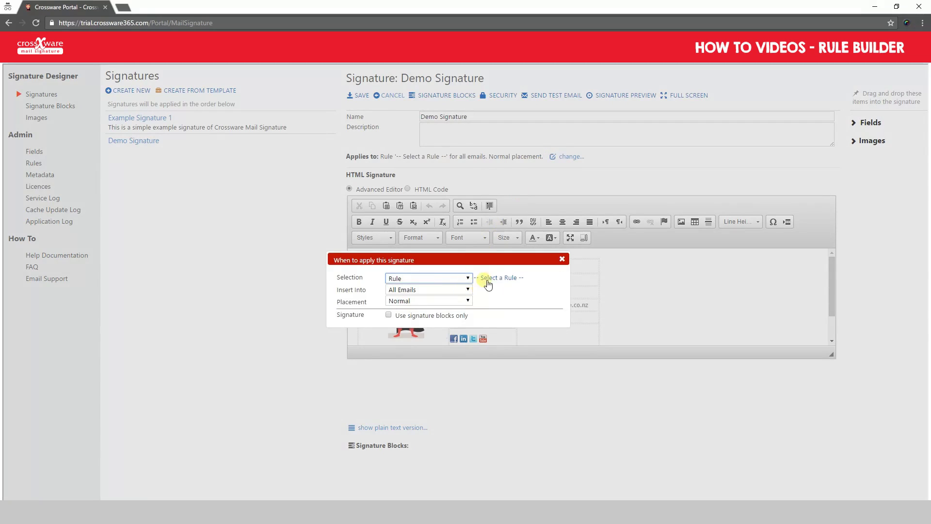
{"action": "left_click", "coordinate": [505, 279]}
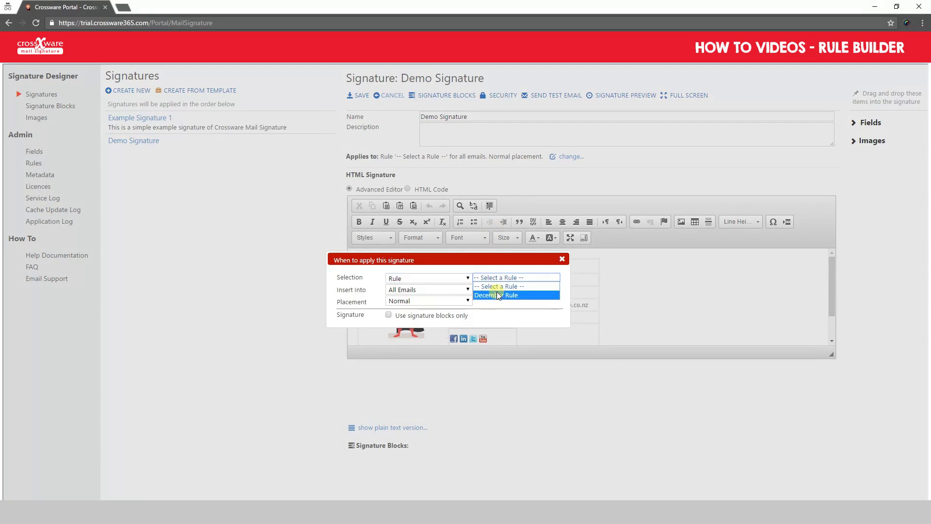
{"action": "left_click", "coordinate": [496, 295]}
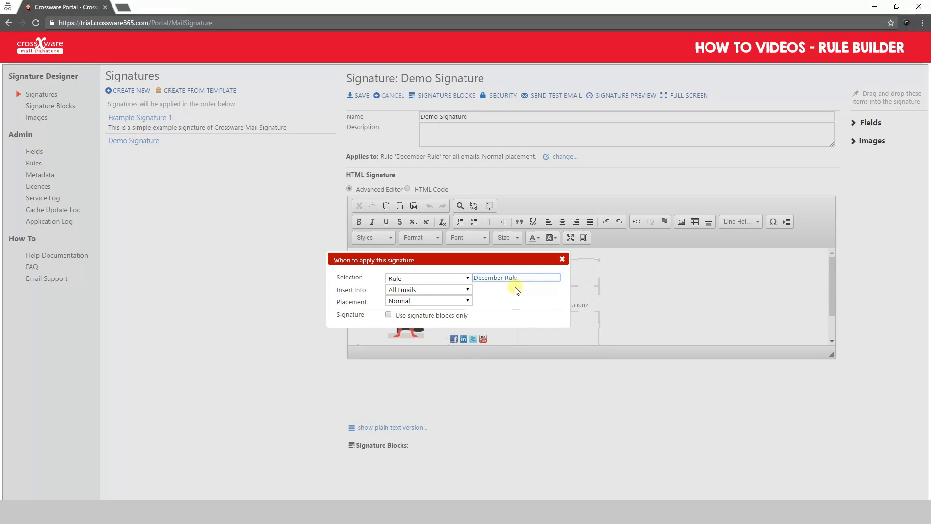
{"action": "left_click", "coordinate": [563, 260]}
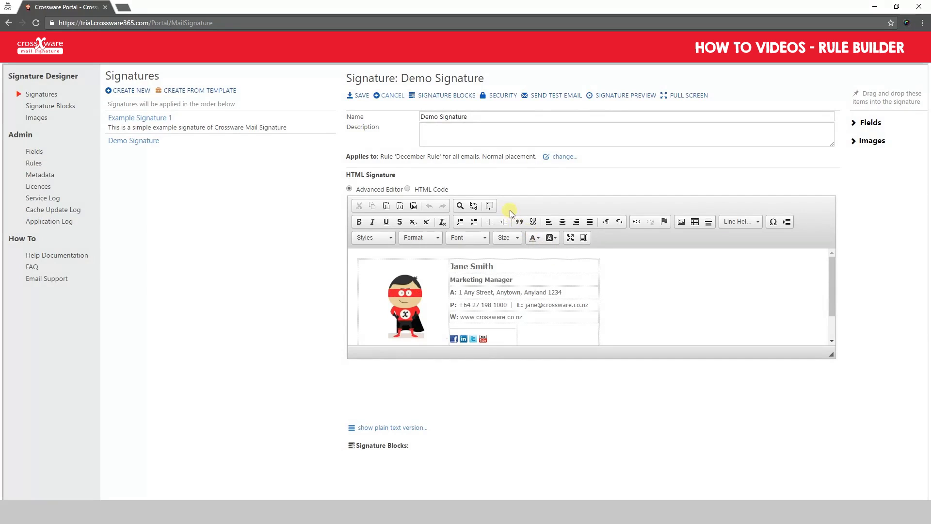
{"action": "left_click", "coordinate": [628, 97]}
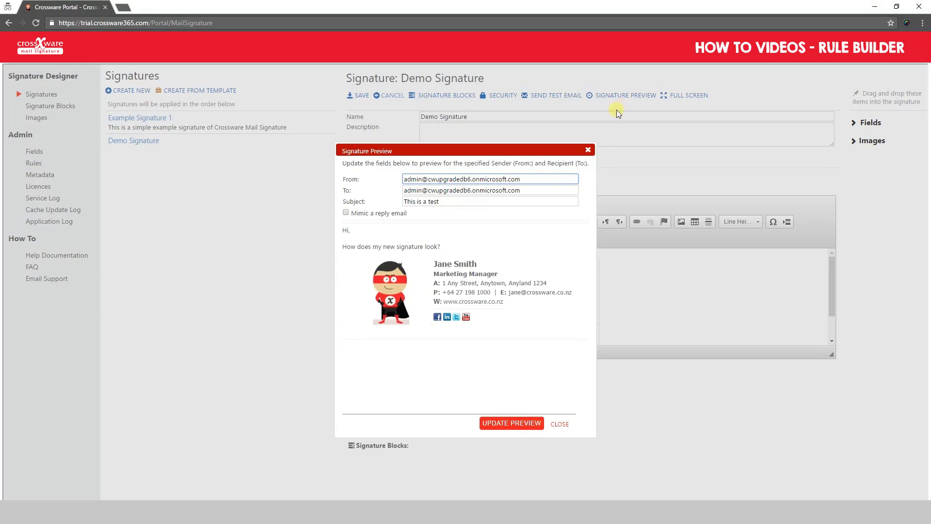
{"action": "left_click_drag", "start_coordinate": [527, 179], "coordinate": [404, 179]}
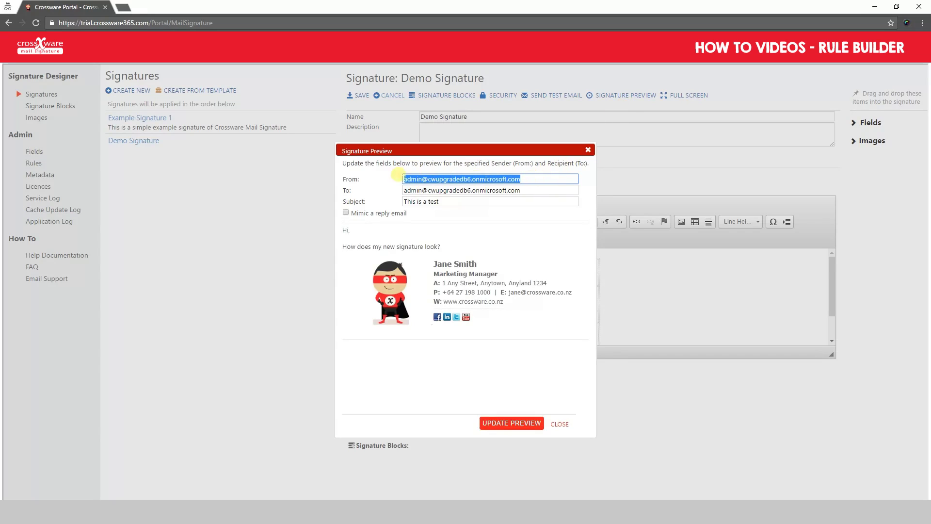
{"action": "triple_click", "coordinate": [524, 190]}
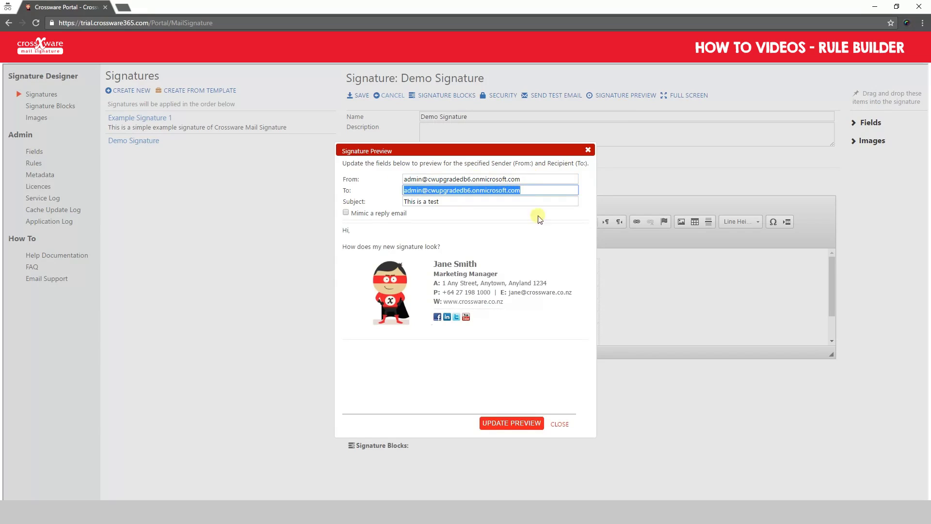
{"action": "left_click", "coordinate": [560, 424]}
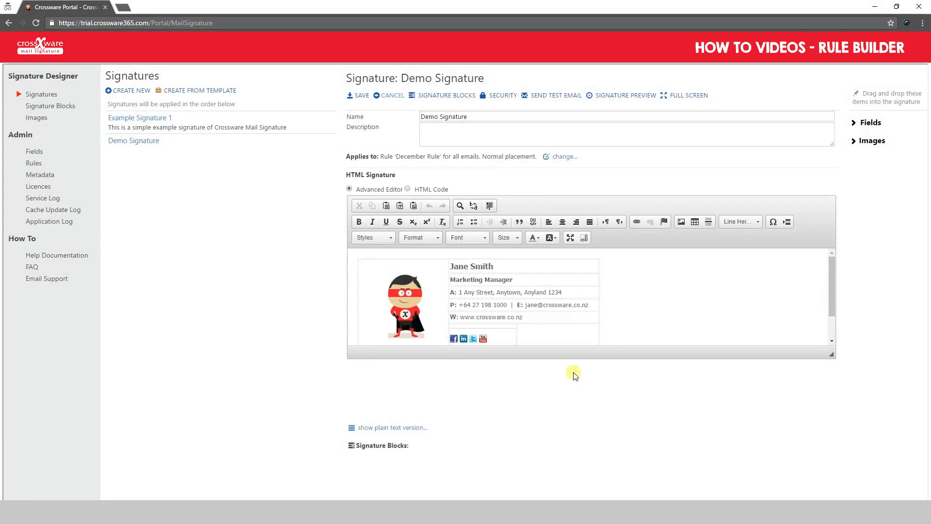
{"action": "left_click", "coordinate": [556, 96]}
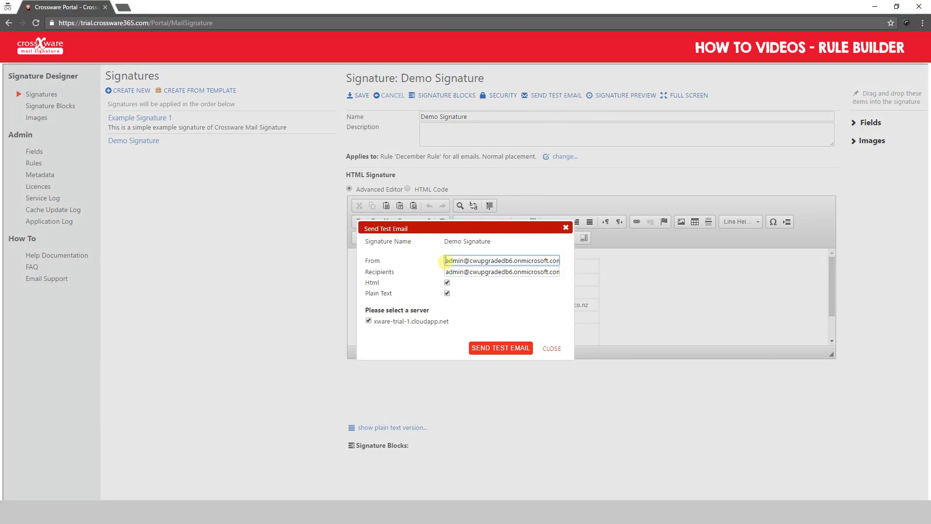
{"action": "left_click_drag", "start_coordinate": [445, 261], "coordinate": [552, 261]}
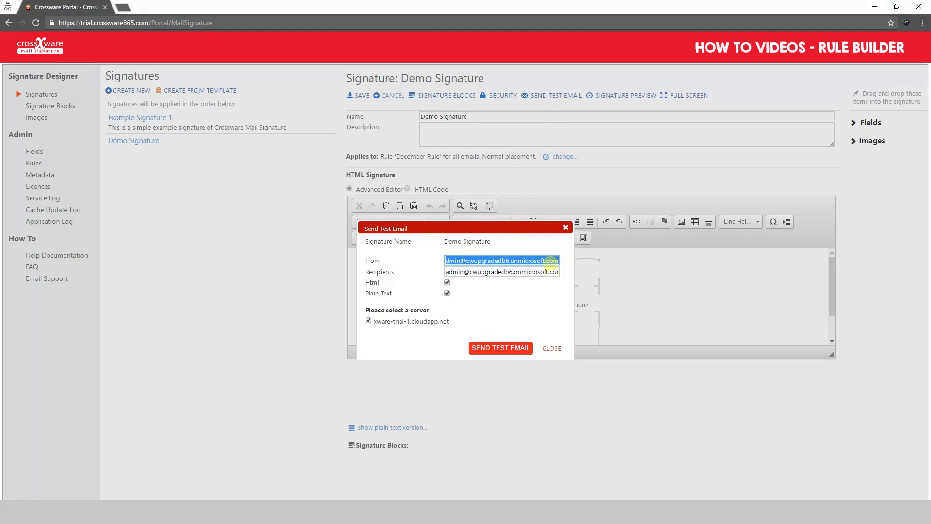
{"action": "left_click_drag", "start_coordinate": [444, 272], "coordinate": [568, 272]}
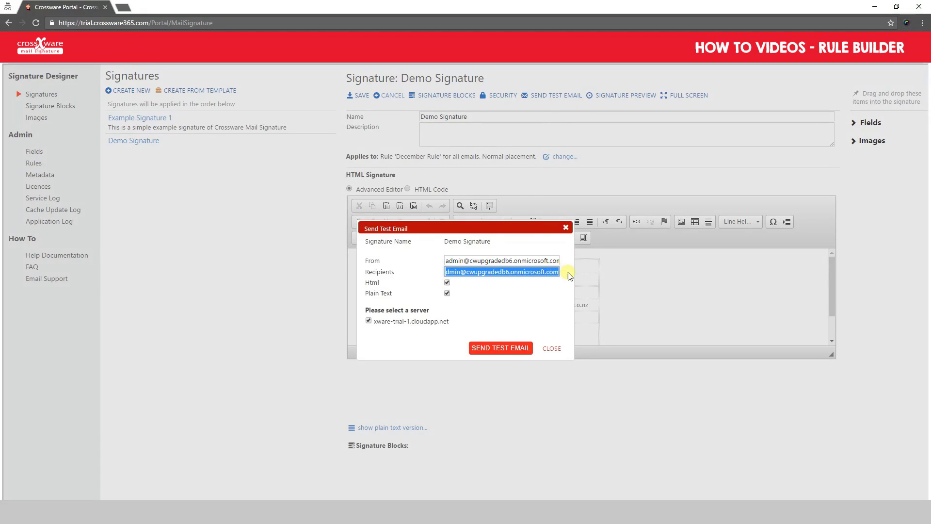
{"action": "left_click", "coordinate": [556, 347]}
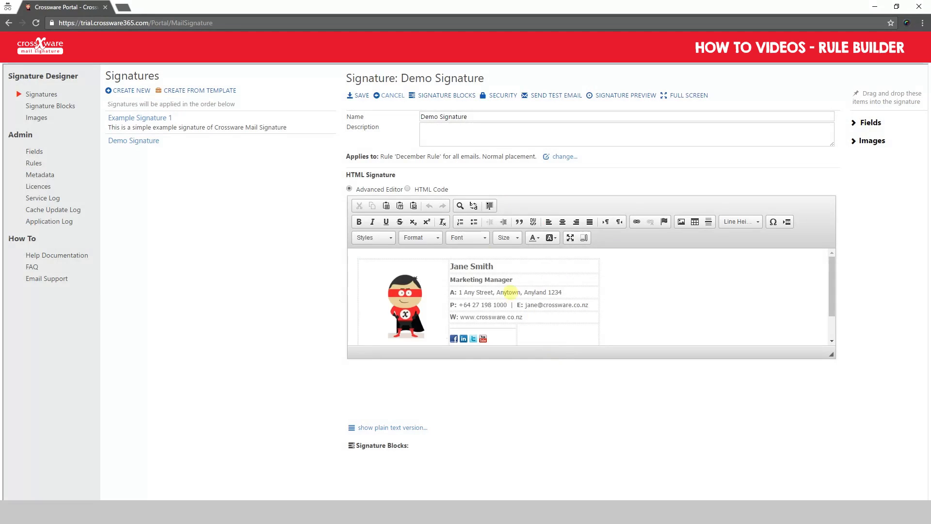
Step: Save Demo Signature, then open the Example Header signature block for editing
{"action": "left_click", "coordinate": [368, 99]}
{"action": "left_click", "coordinate": [54, 106]}
{"action": "mouse_move", "coordinate": [132, 142]}
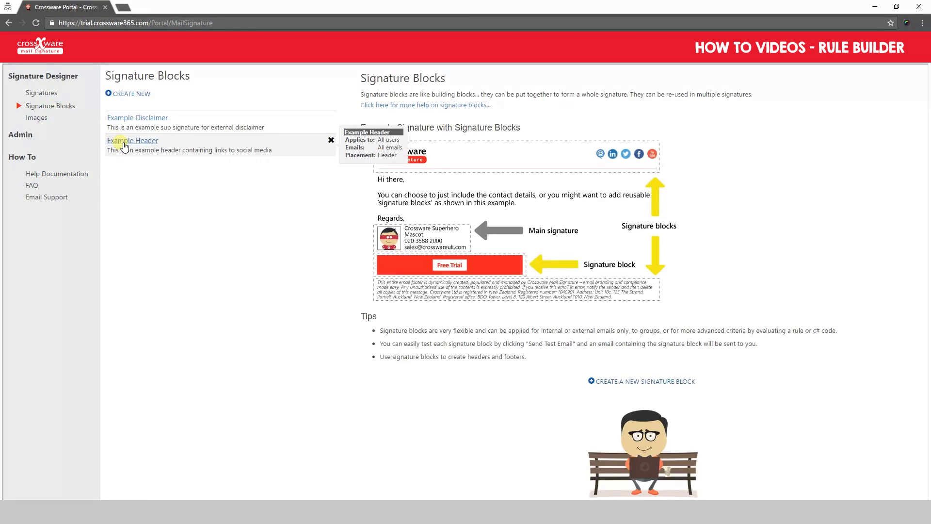
{"action": "left_click", "coordinate": [125, 145]}
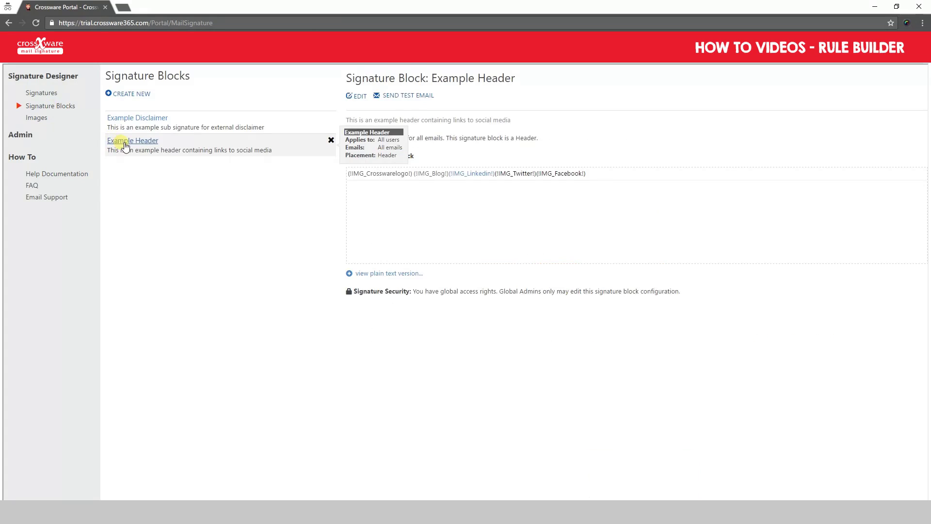
{"action": "left_click", "coordinate": [360, 96]}
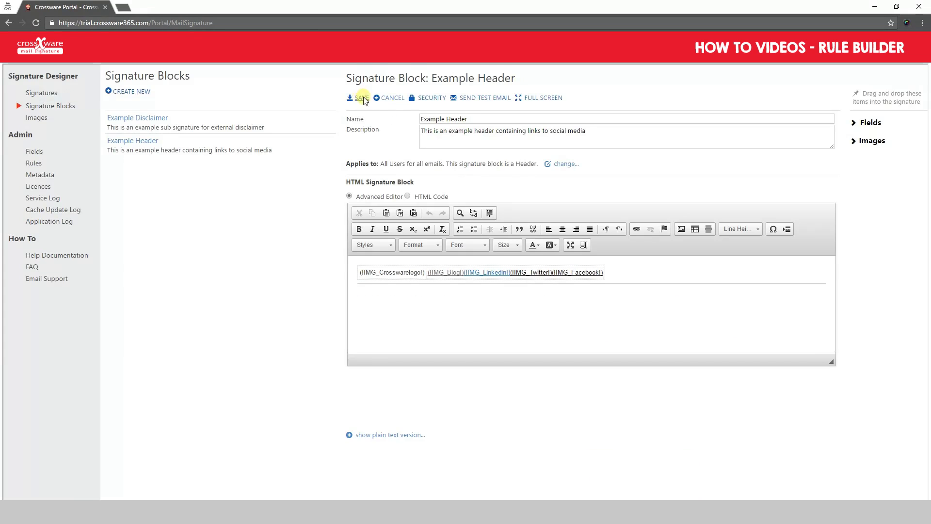
Step: Set Example Header's when-to-apply selection to Rule with December Rule, and save
{"action": "left_click", "coordinate": [562, 165]}
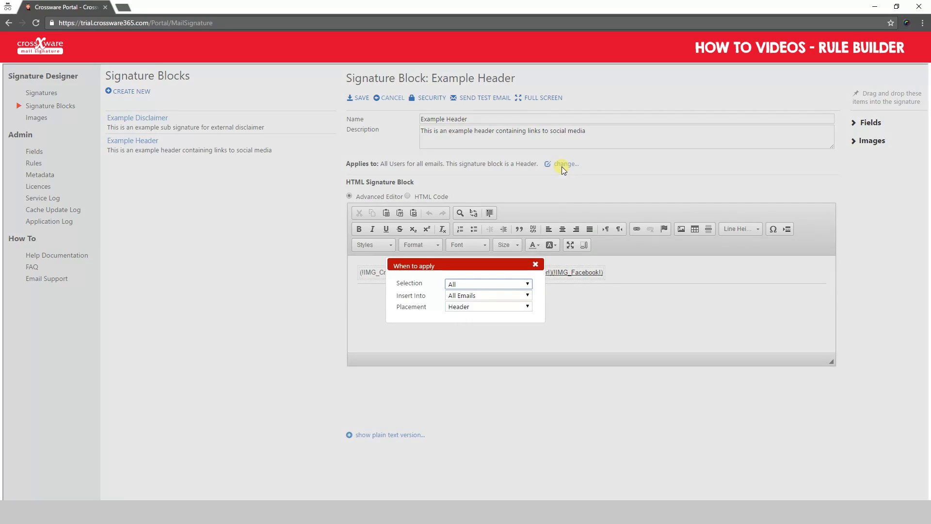
{"action": "left_click", "coordinate": [523, 284]}
{"action": "left_click", "coordinate": [504, 320]}
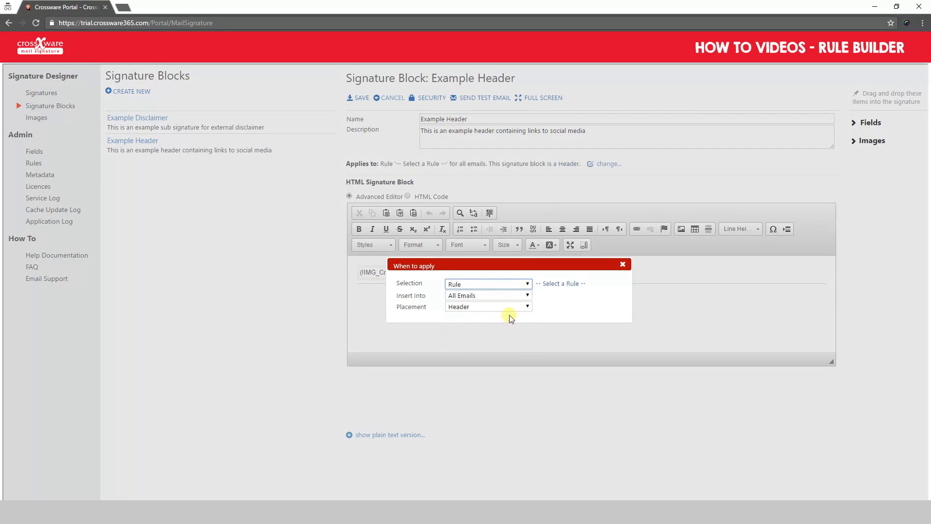
{"action": "left_click", "coordinate": [562, 285]}
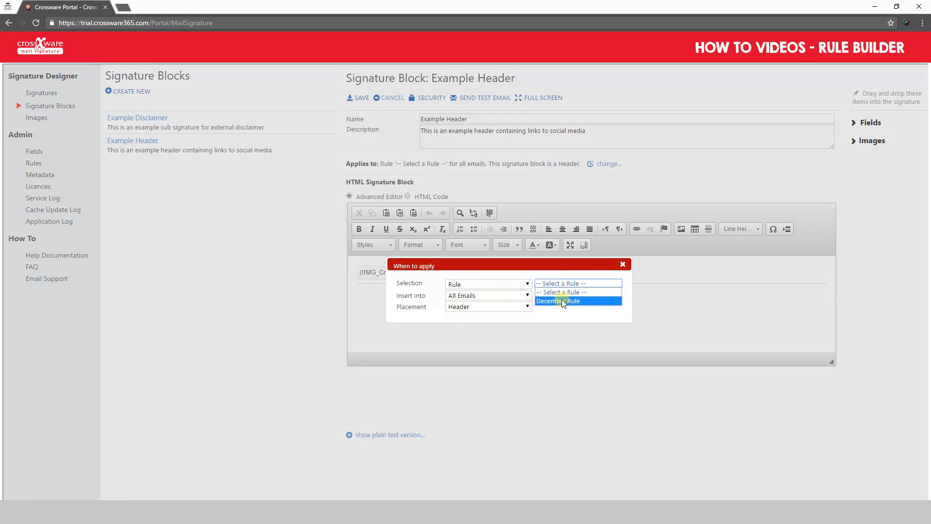
{"action": "left_click", "coordinate": [560, 301]}
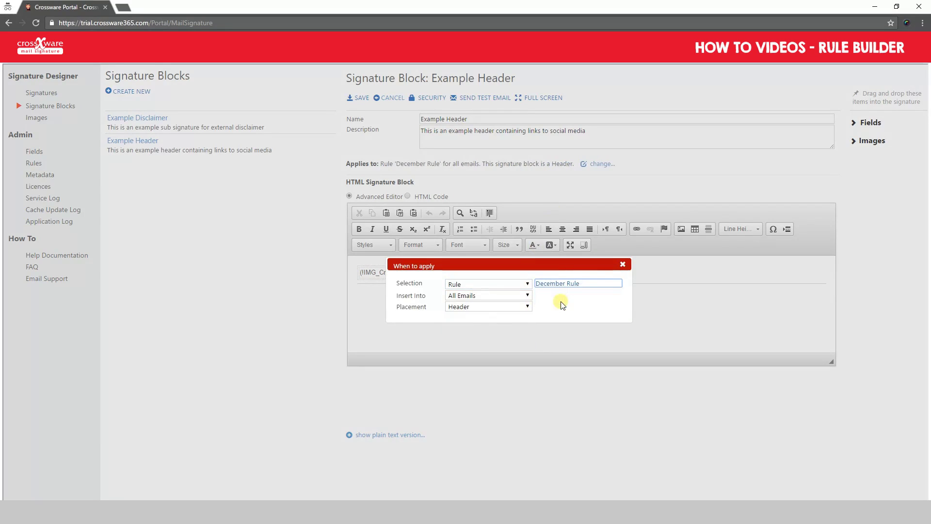
{"action": "left_click", "coordinate": [623, 265]}
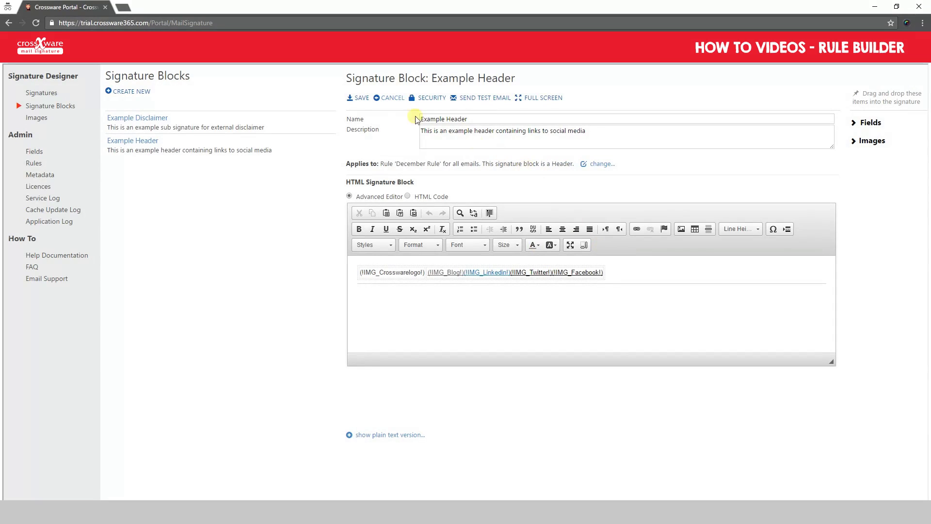
{"action": "left_click", "coordinate": [364, 100]}
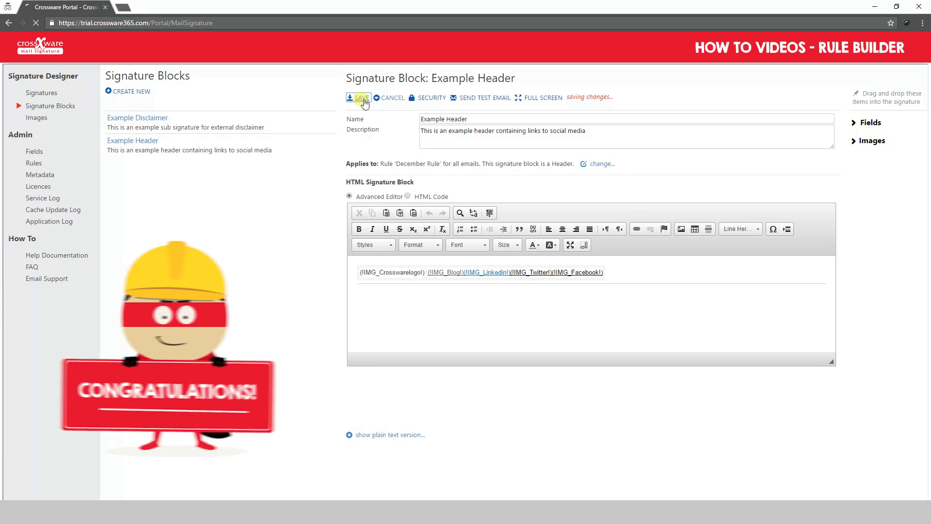